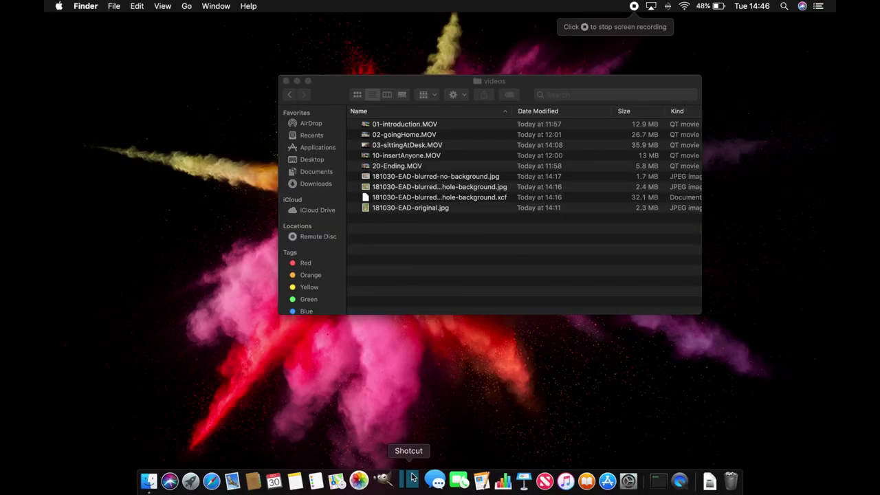
# Launch Shotcut and drag the five MOV clips and two blurred ID-card JPGs into the playlist
pyautogui.click(413, 469)
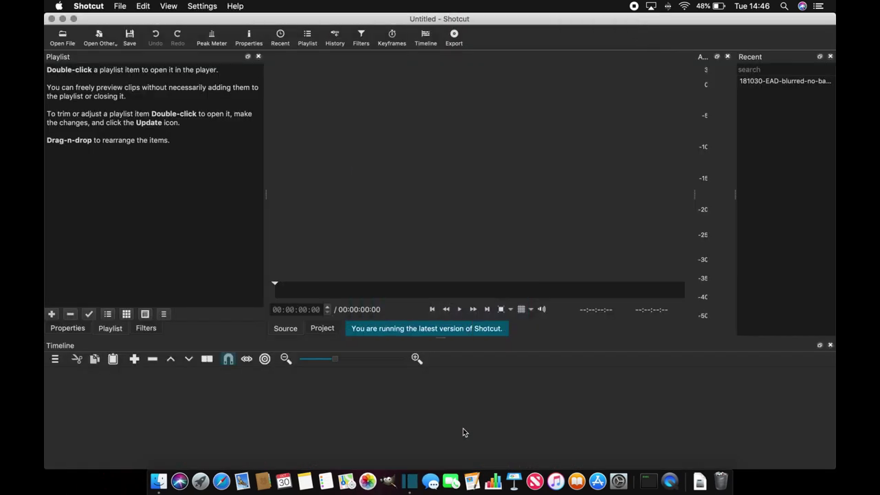
pyautogui.press('super+Tab')
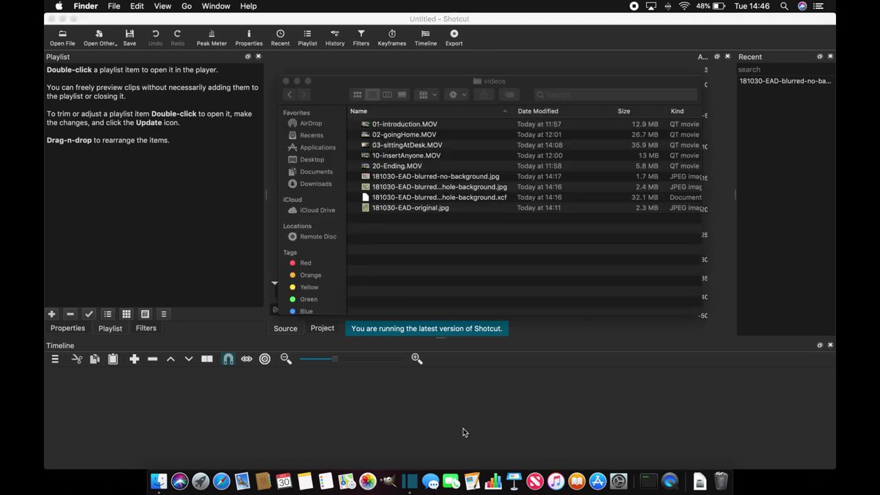
pyautogui.click(423, 128)
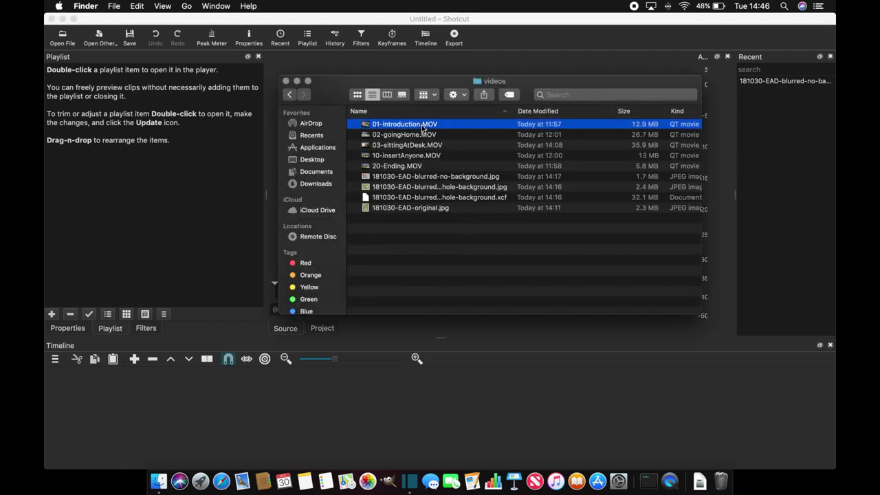
pyautogui.keyDown('shift'); pyautogui.click(412, 189); pyautogui.keyUp('shift')
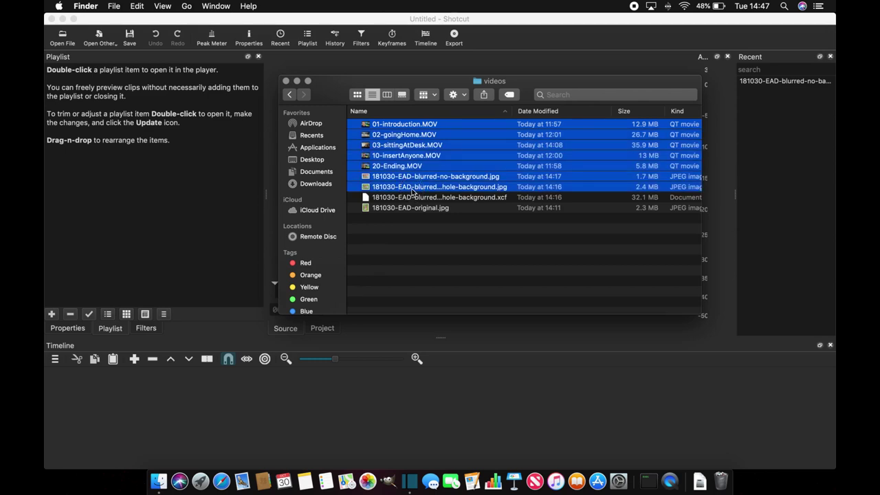
pyautogui.moveTo(412, 192); pyautogui.dragTo(209, 192)
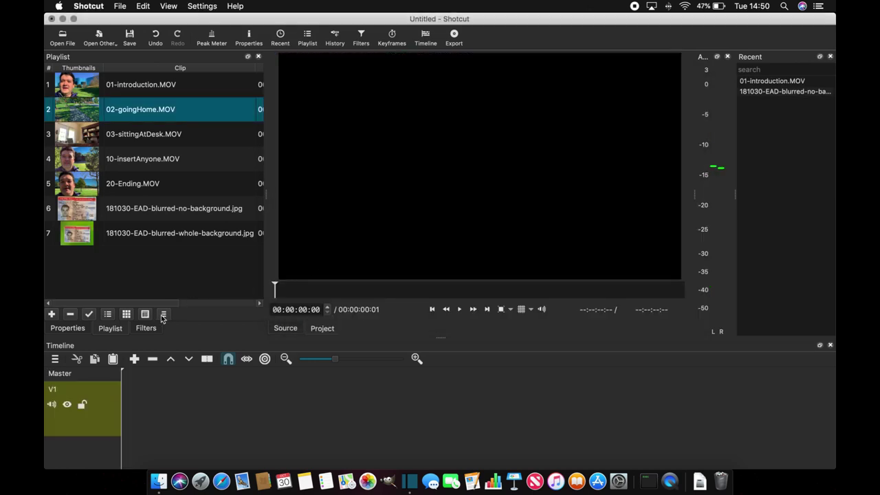
# Add all playlist items to the timeline, move the last image clip earlier on V1, and preview playback
pyautogui.click(163, 315)
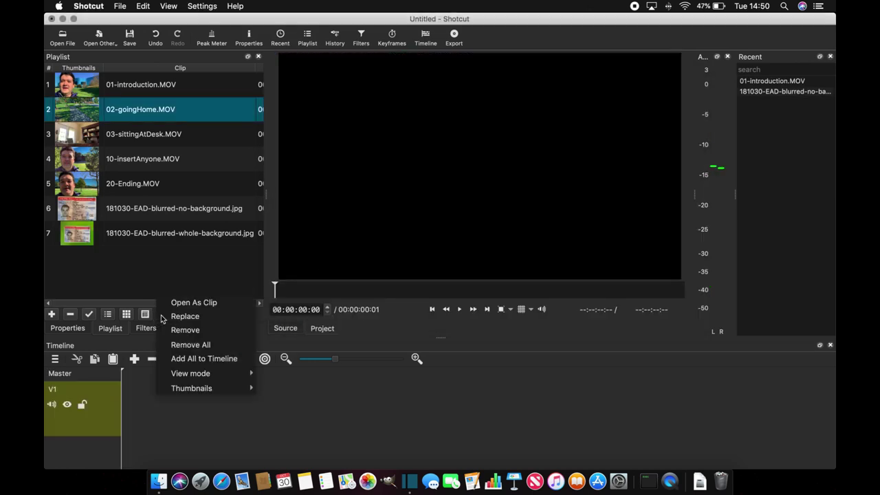
pyautogui.click(197, 359)
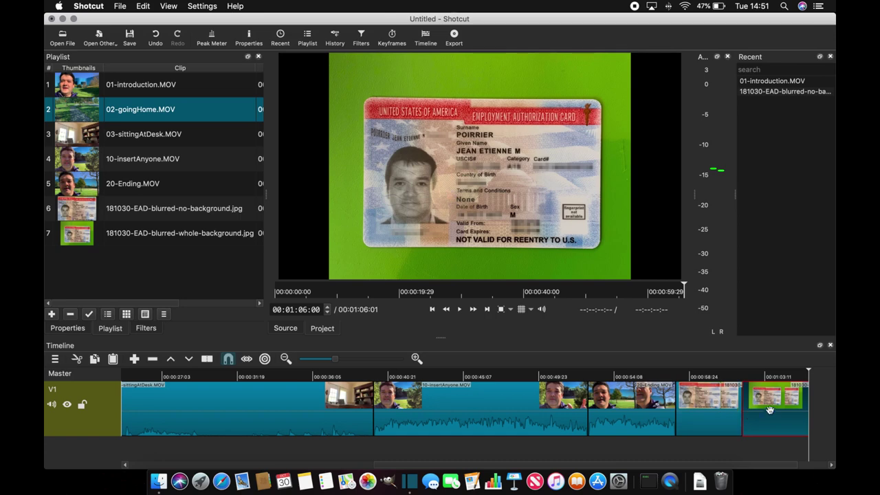
pyautogui.moveTo(771, 402); pyautogui.dragTo(392, 415)
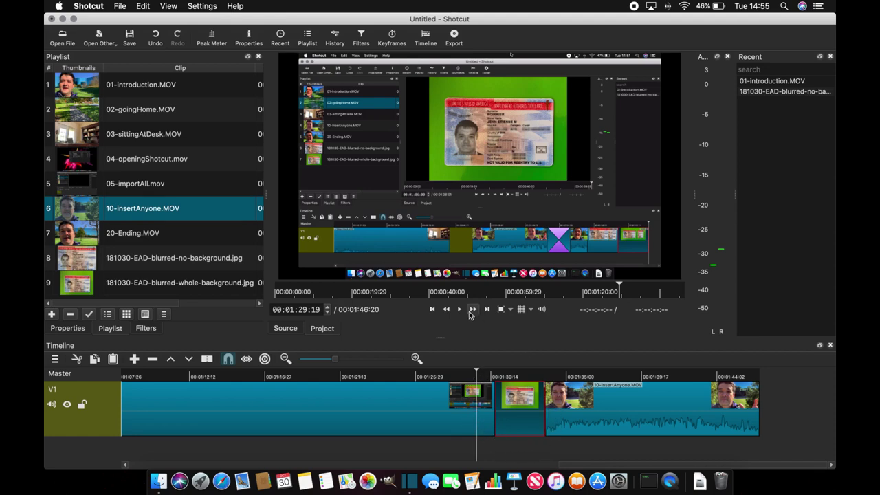
pyautogui.click(459, 310)
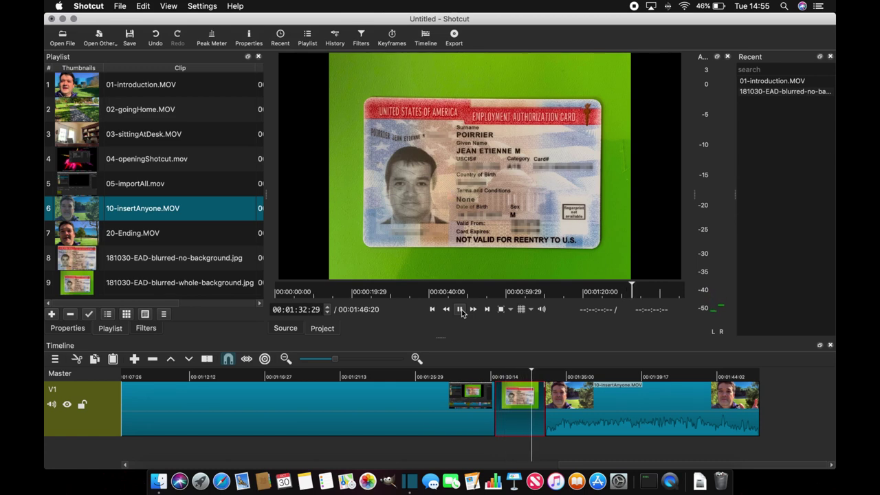
pyautogui.click(460, 309)
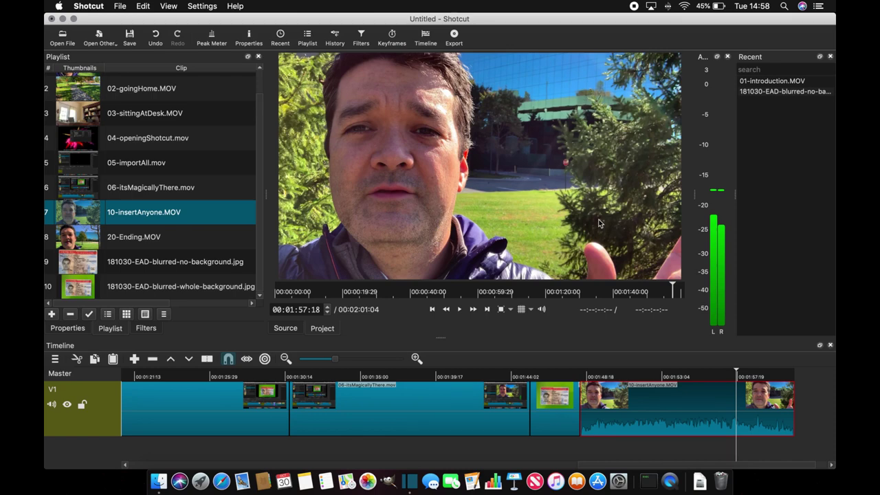
# Park the playhead near the end of the video and add a V2 video track
pyautogui.click(746, 374)
pyautogui.click(754, 375)
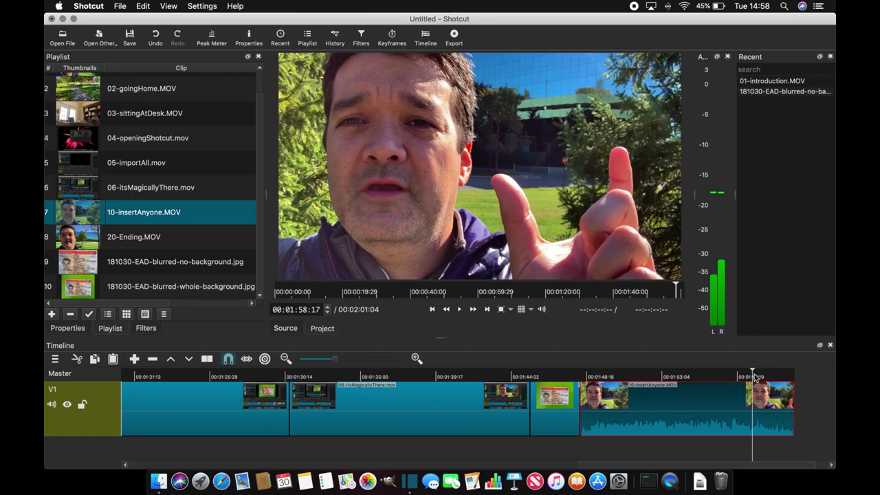
pyautogui.click(754, 375)
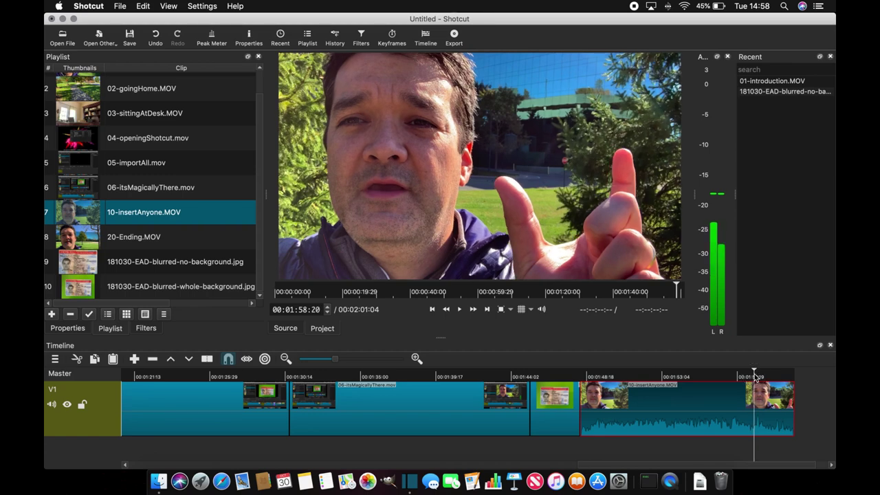
pyautogui.click(751, 375)
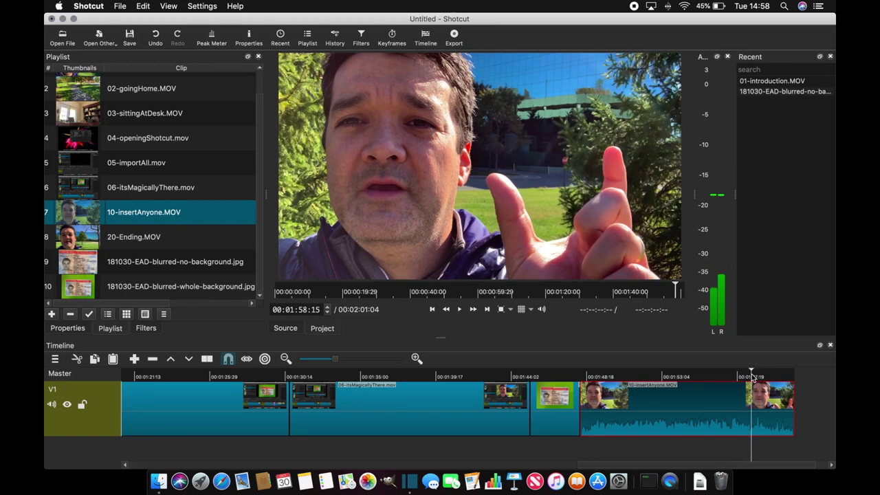
pyautogui.click(55, 359)
pyautogui.click(72, 341)
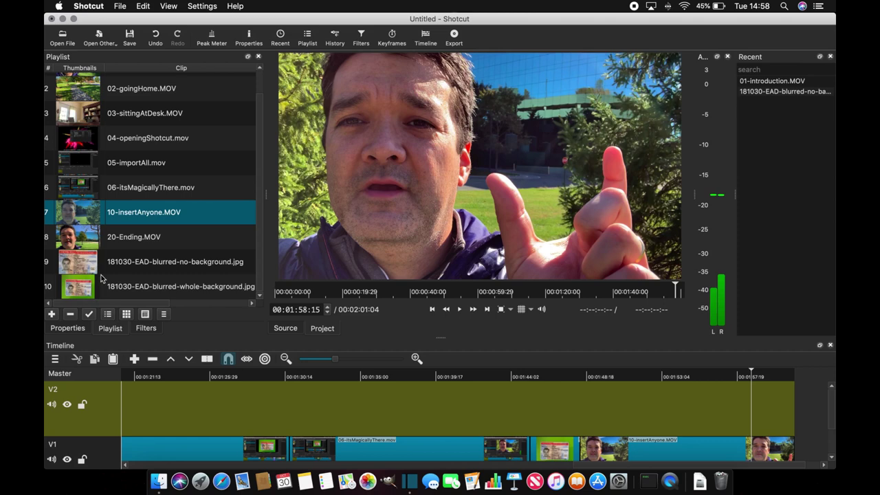
# Place 181030-EAD-blurred-no-background.jpg on V2 and trim it so the project ends at 2:01:04
pyautogui.moveTo(115, 269); pyautogui.dragTo(761, 406)
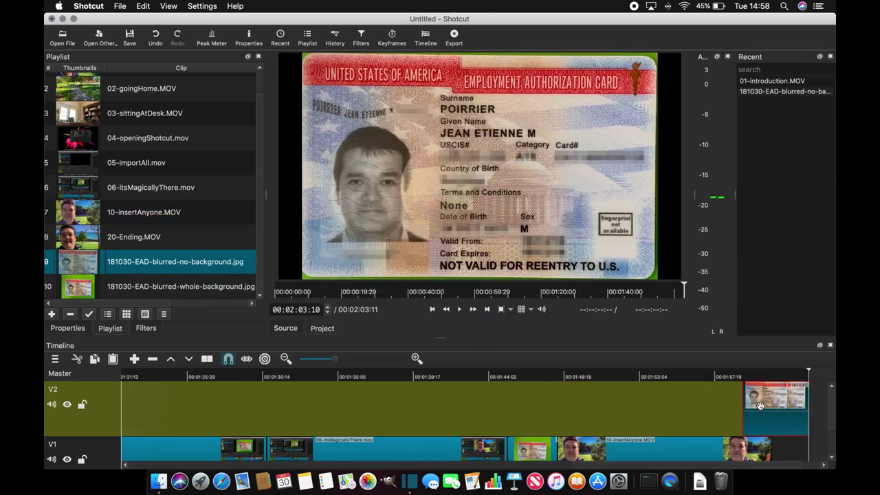
pyautogui.click(786, 377)
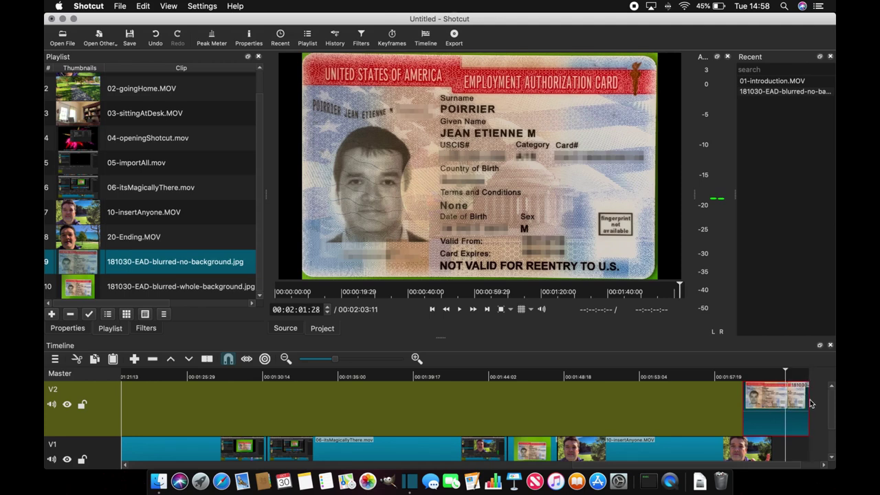
pyautogui.moveTo(808, 402); pyautogui.dragTo(756, 404)
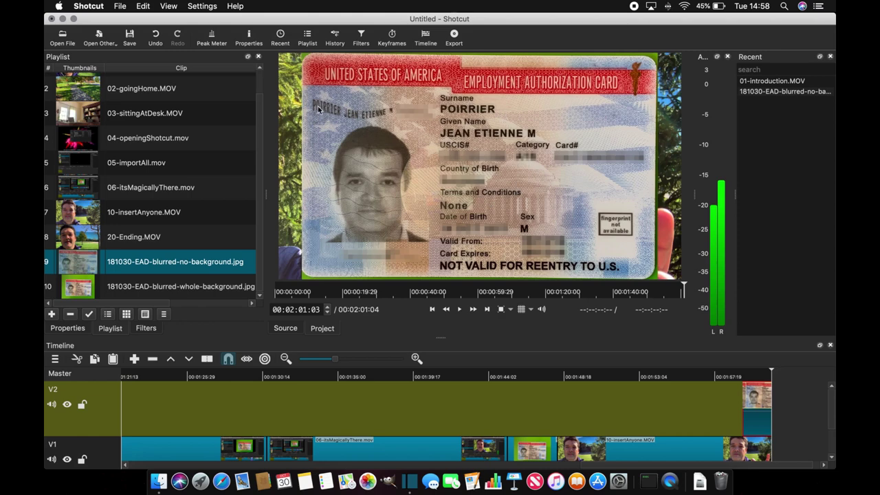
# Apply a Size and Position video filter (1920 x 1080, Fill) to the no-background ID-card clip
pyautogui.click(146, 328)
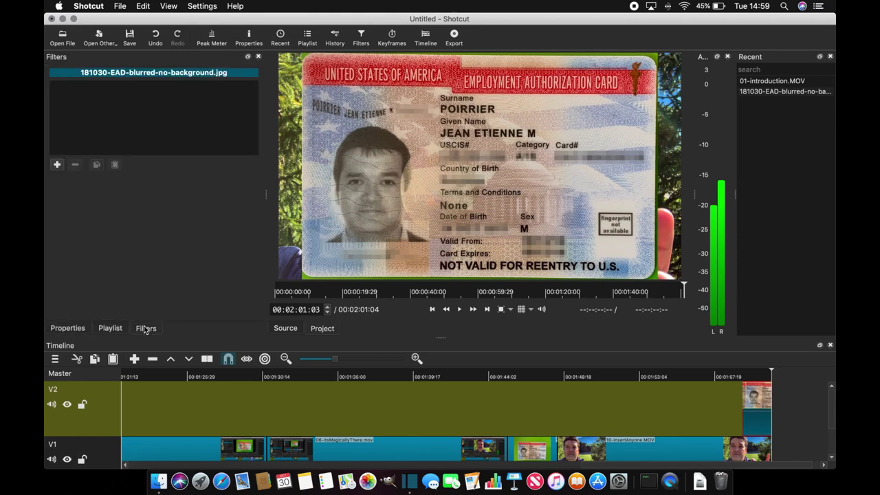
pyautogui.click(57, 167)
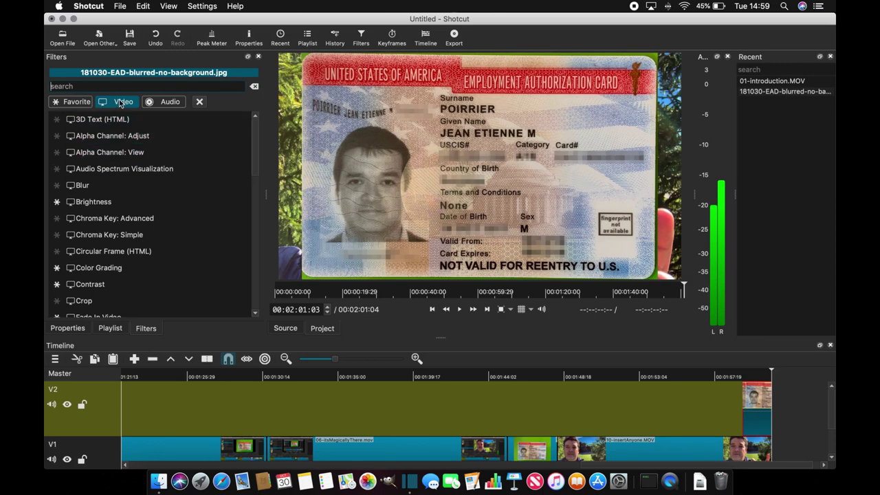
pyautogui.scroll(-15, 103, 234)
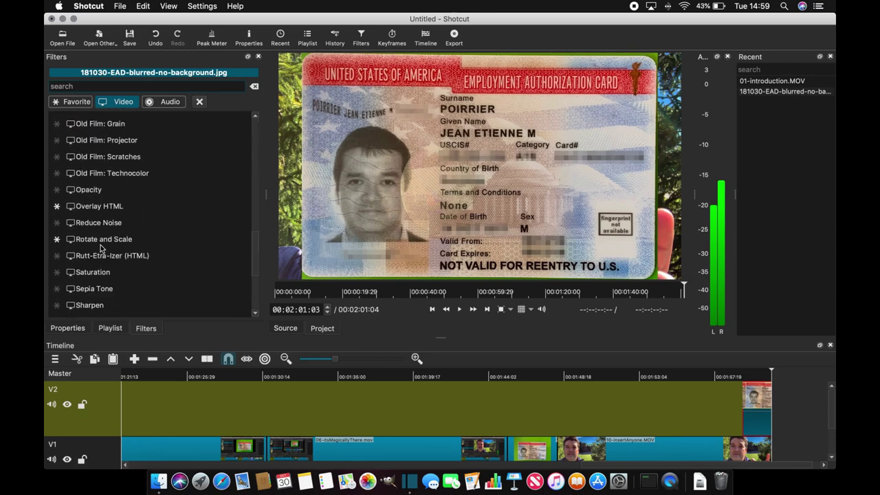
pyautogui.scroll(-1, 102, 249)
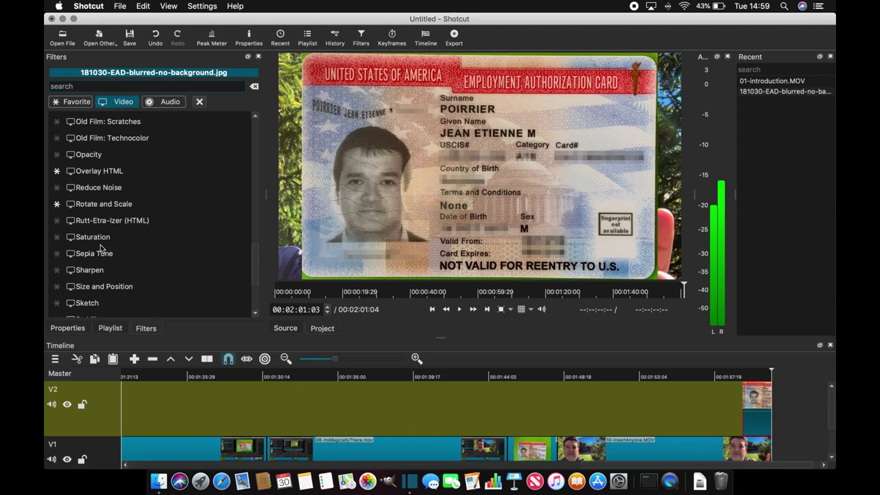
pyautogui.scroll(-3, 101, 248)
pyautogui.click(104, 235)
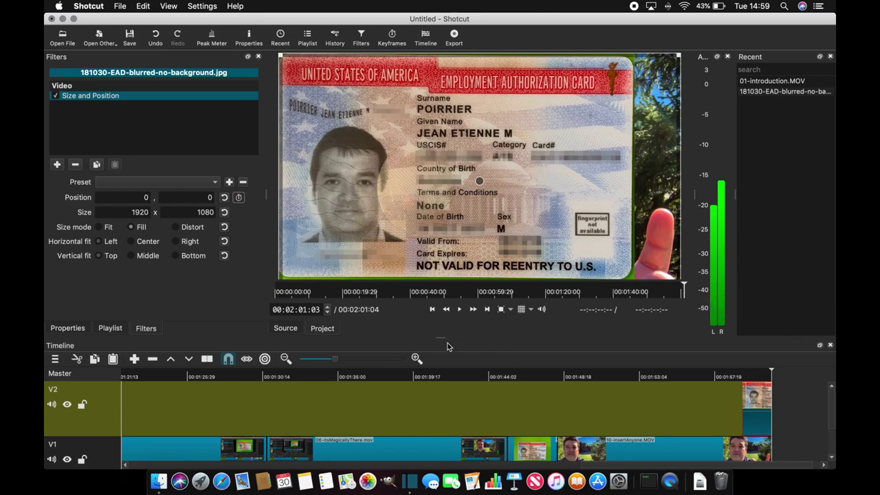
pyautogui.moveTo(441, 337); pyautogui.dragTo(434, 383)
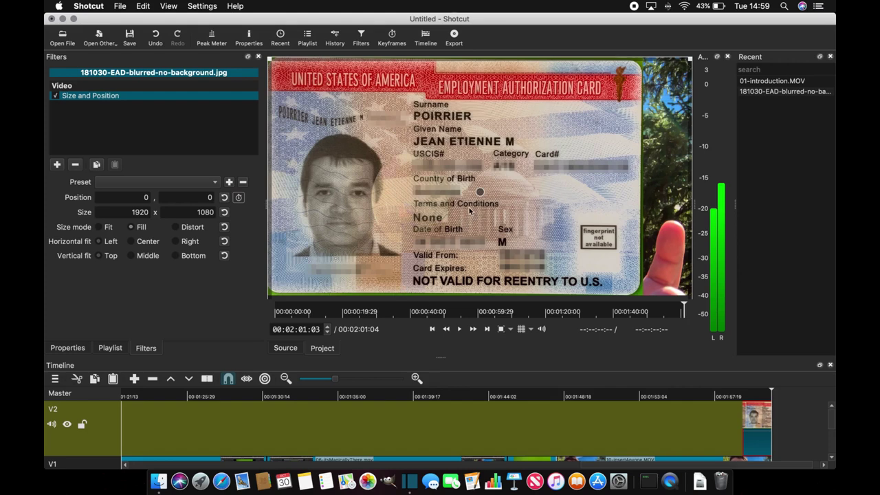
# Resize the ID card to 628 x 401 and position it at 1195, 550 on the right
pyautogui.moveTo(691, 59); pyautogui.dragTo(579, 203)
pyautogui.moveTo(659, 150); pyautogui.dragTo(589, 195)
pyautogui.moveTo(538, 225); pyautogui.dragTo(584, 234)
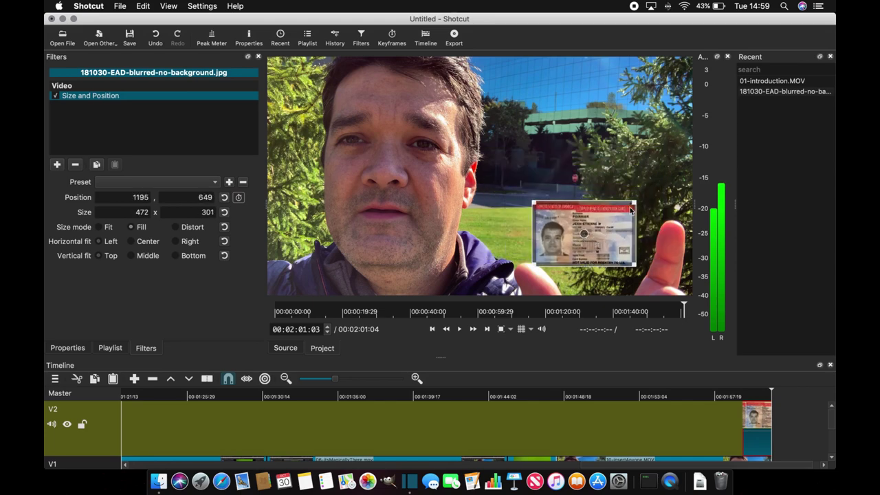
pyautogui.moveTo(633, 203); pyautogui.dragTo(668, 180)
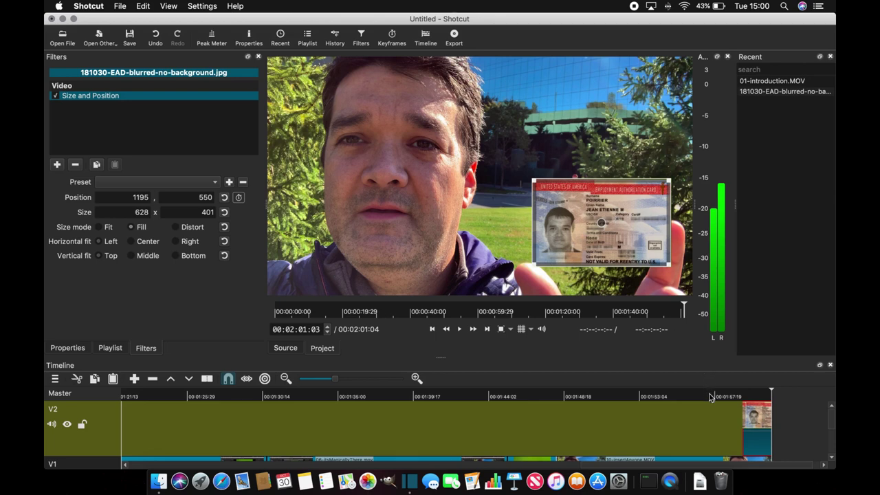
pyautogui.scroll(-1, 743, 430)
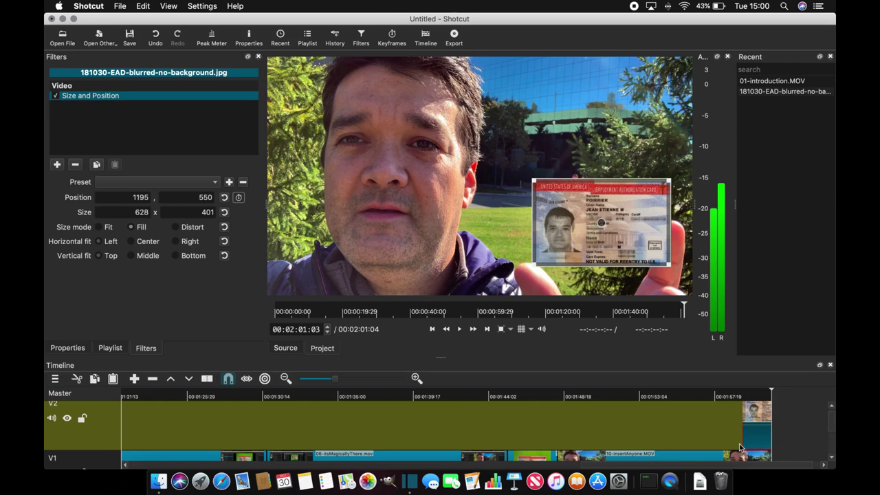
pyautogui.click(703, 395)
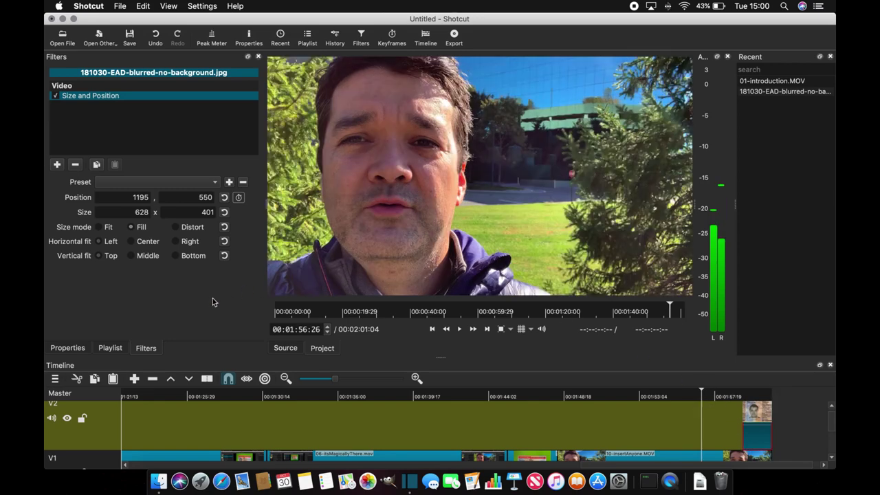
pyautogui.click(460, 329)
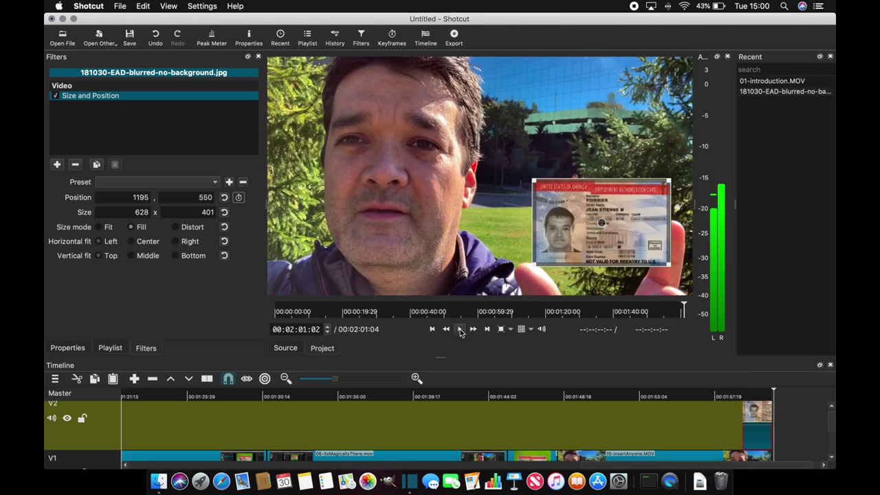
pyautogui.click(460, 329)
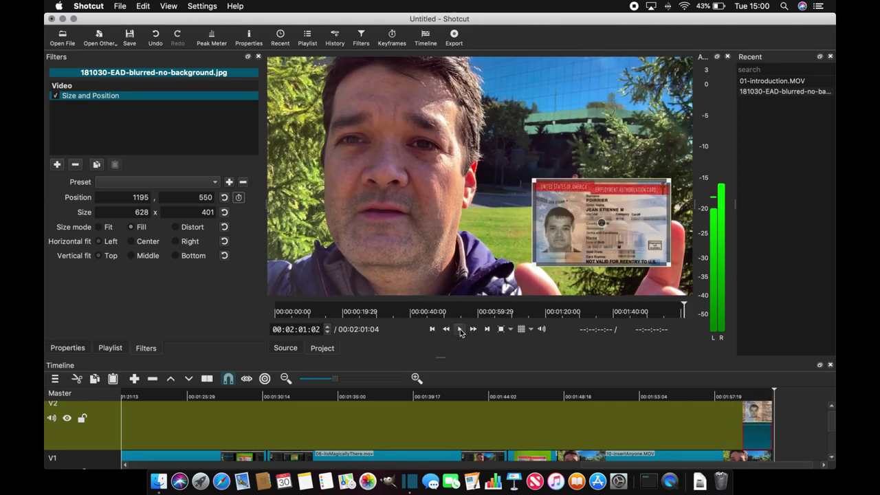